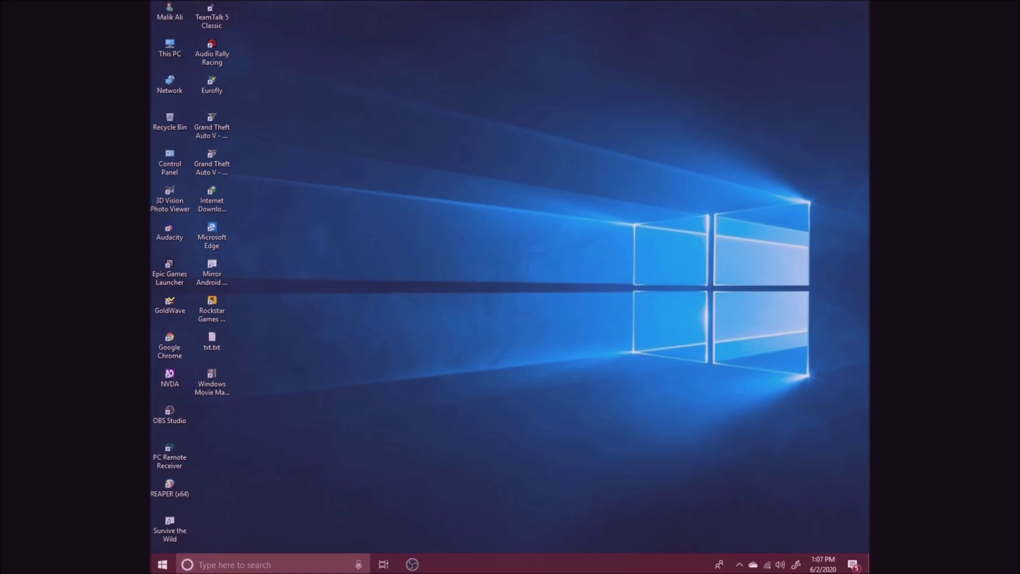
Launch Google Chrome from the desktop and load youtube.com
{"action": "left_click", "coordinate": [169, 12]}
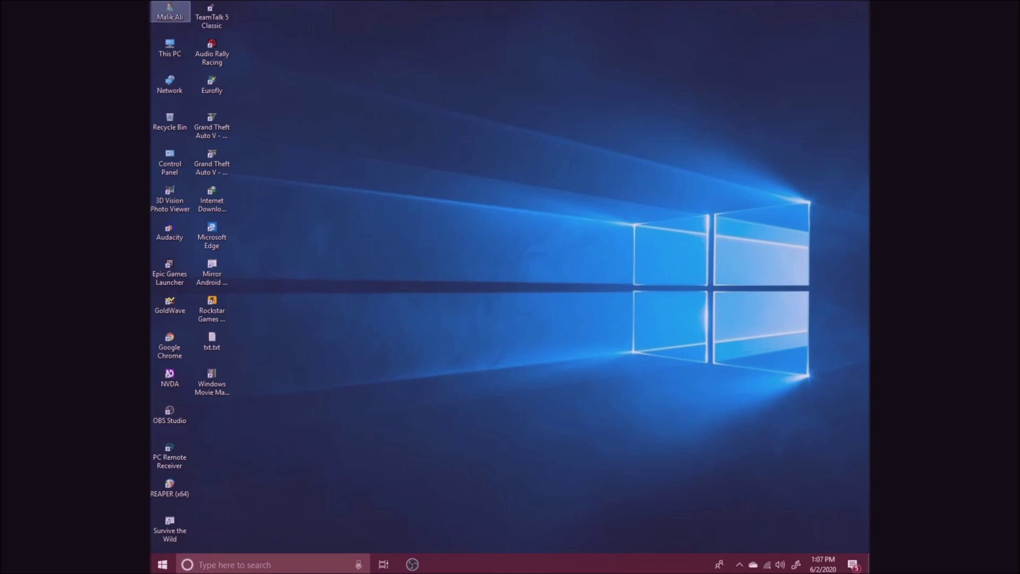
{"action": "left_click", "coordinate": [169, 346]}
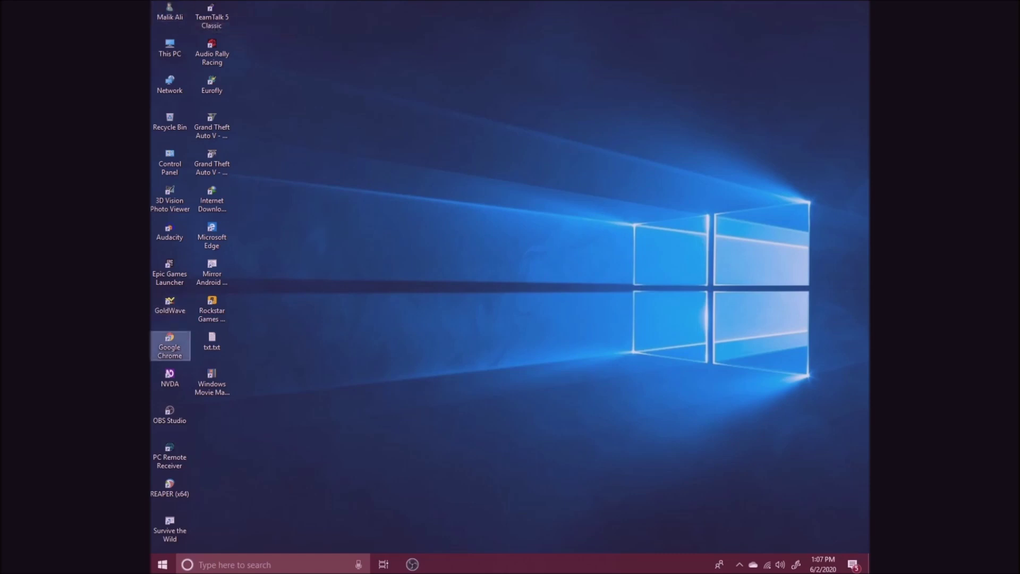
{"action": "key", "text": "Return"}
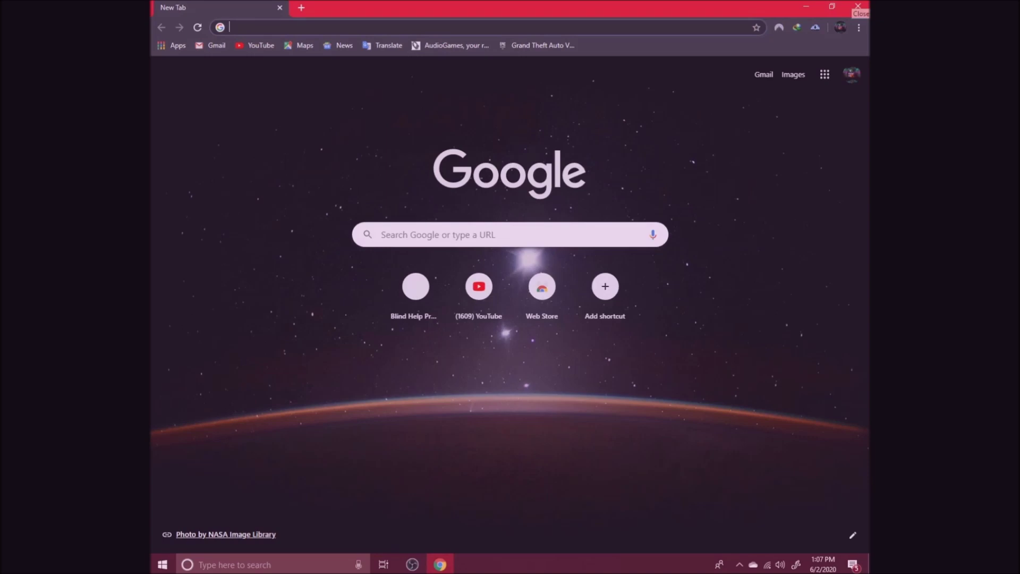
{"action": "type", "text": "y"}
{"action": "key", "text": "Return"}
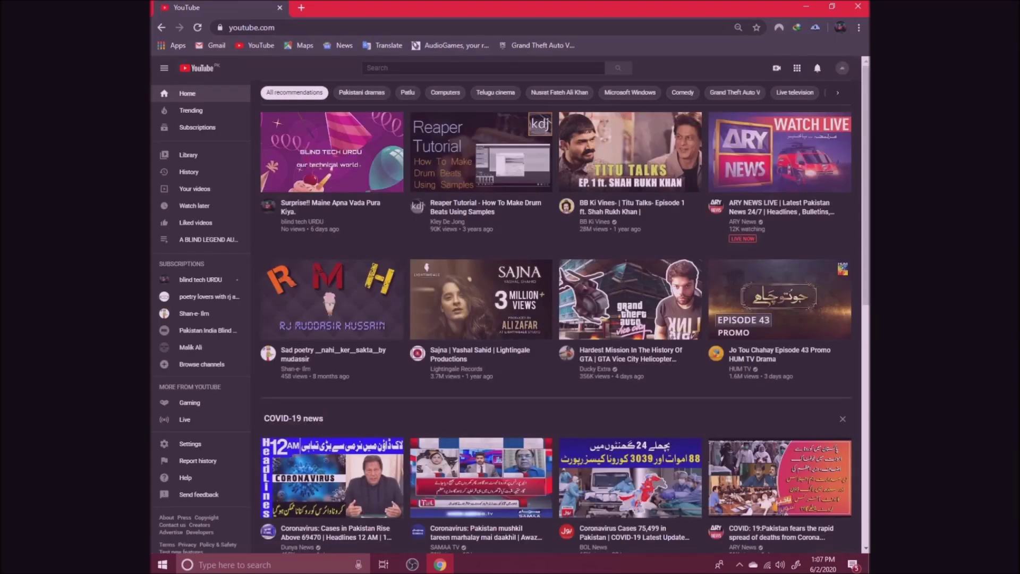
Choose Go live from YouTube's video creation options to reach the live streaming page
{"action": "key", "text": "Tab"}
{"action": "key", "text": "Tab"}
{"action": "key", "text": "Tab"}
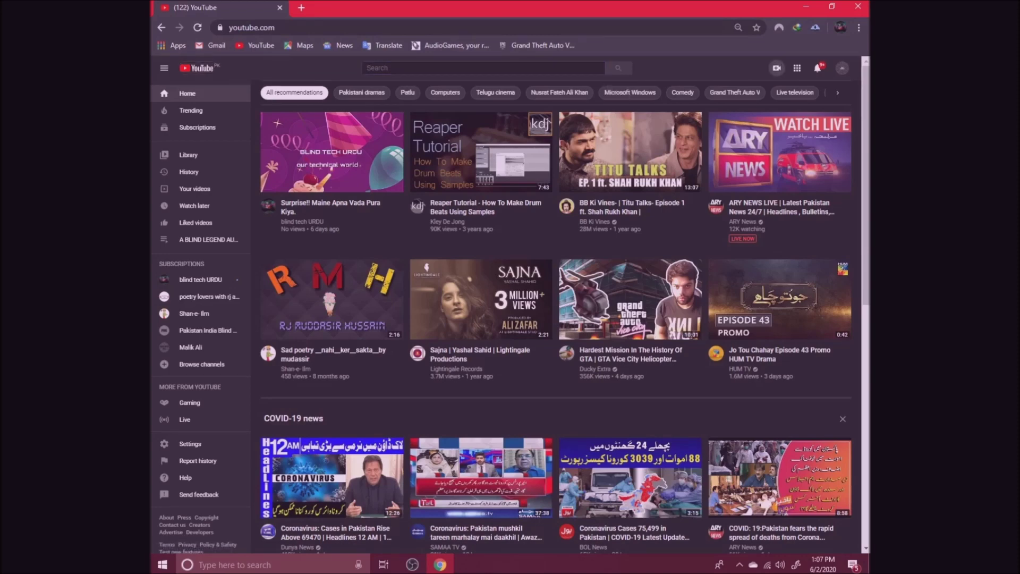
{"action": "key", "text": "Return"}
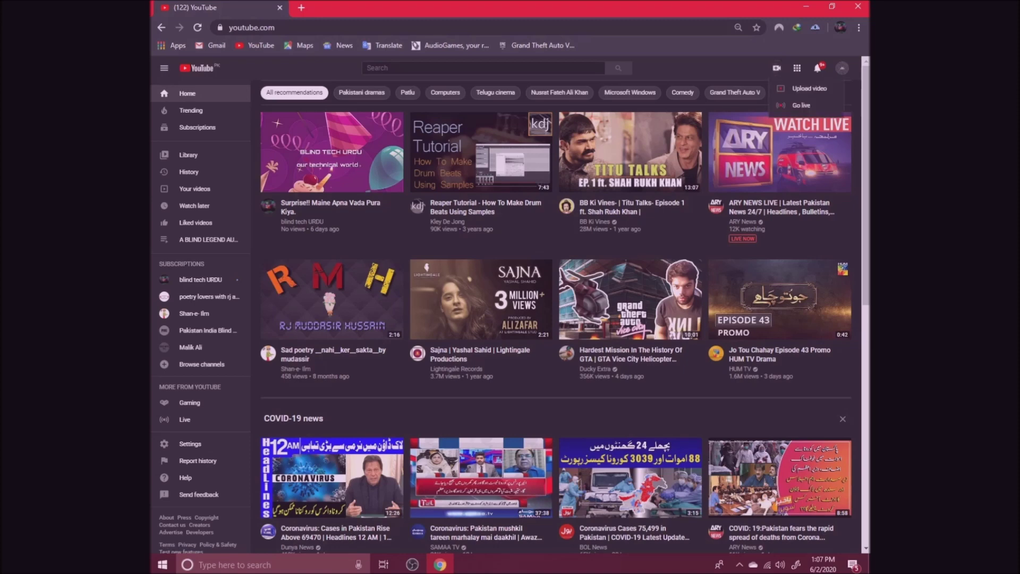
{"action": "key", "text": "Down"}
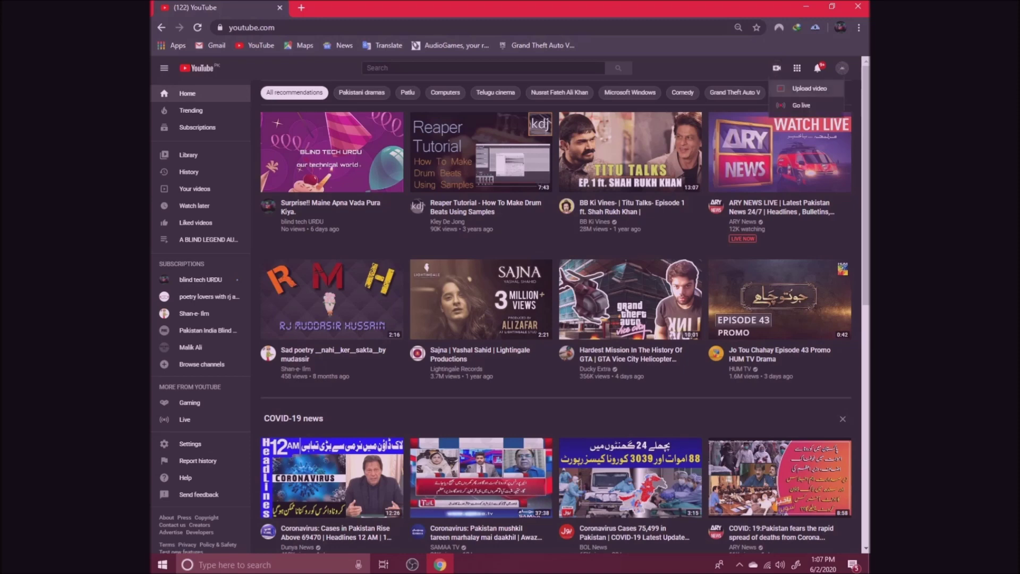
{"action": "key", "text": "Down"}
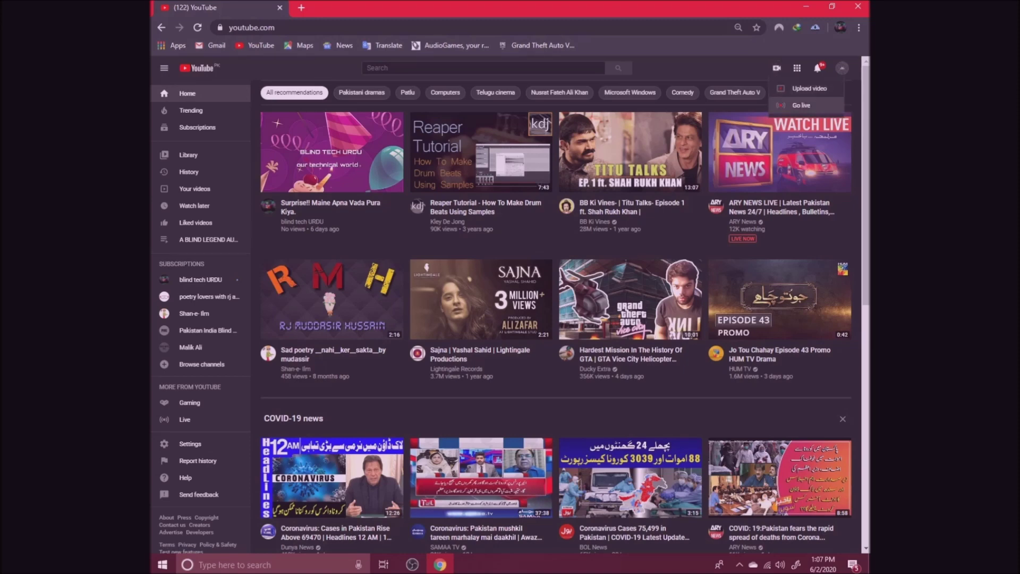
{"action": "key", "text": "Return"}
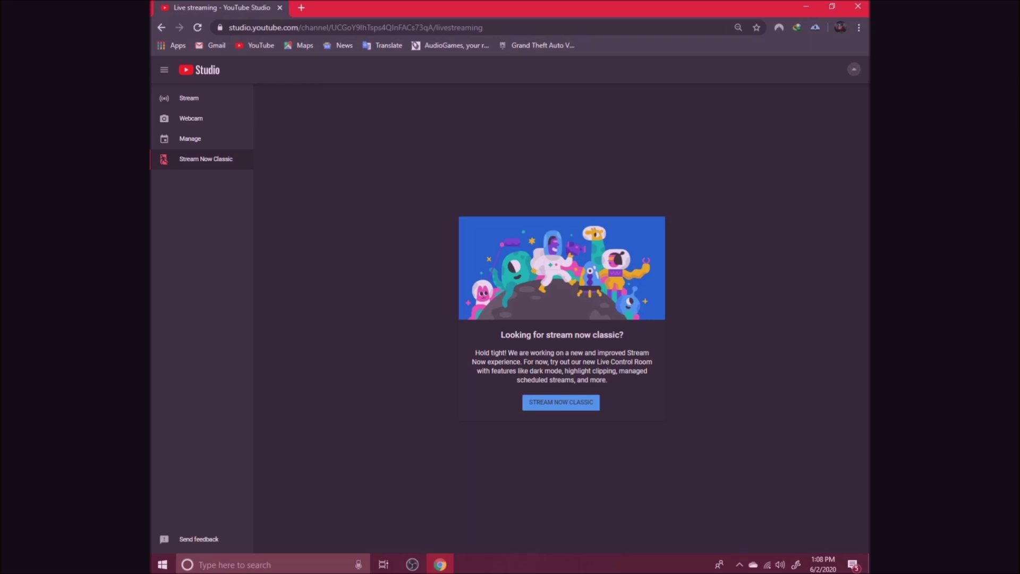
Open the Stream section of the live streaming page to set up a new stream
{"action": "key", "text": "Tab"}
{"action": "key", "text": "Tab"}
{"action": "key", "text": "Tab"}
{"action": "key", "text": "Tab"}
{"action": "key", "text": "Tab"}
{"action": "key", "text": "Tab"}
{"action": "key", "text": "shift+Tab"}
{"action": "key", "text": "shift+Tab"}
{"action": "key", "text": "shift+Tab"}
{"action": "key", "text": "Return"}
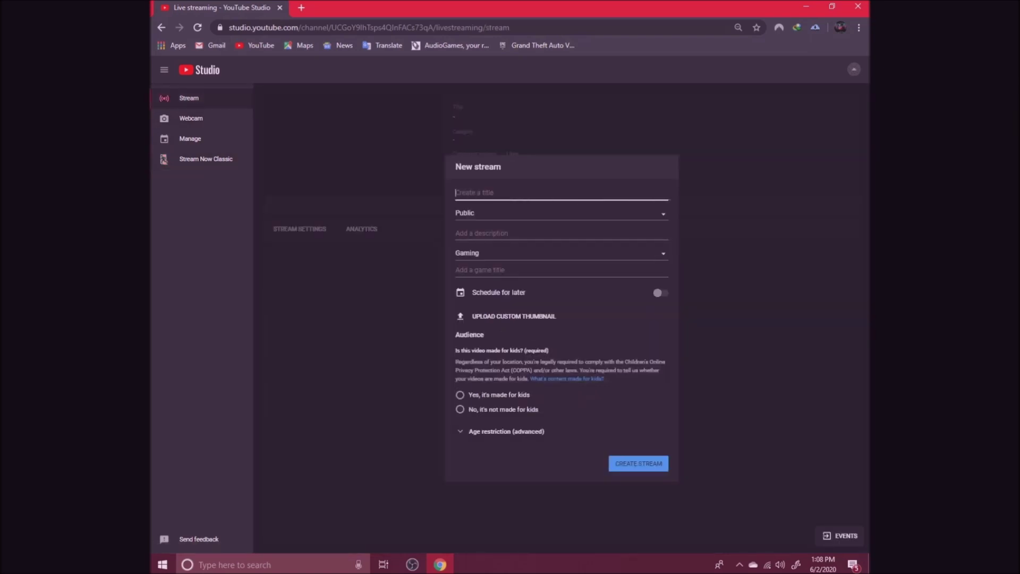
Enter "testing" as both the title and the description of the new stream
{"action": "key", "text": "Tab"}
{"action": "key", "text": "shift+Tab"}
{"action": "type", "text": "testing"}
{"action": "key", "text": "Tab"}
{"action": "key", "text": "Tab"}
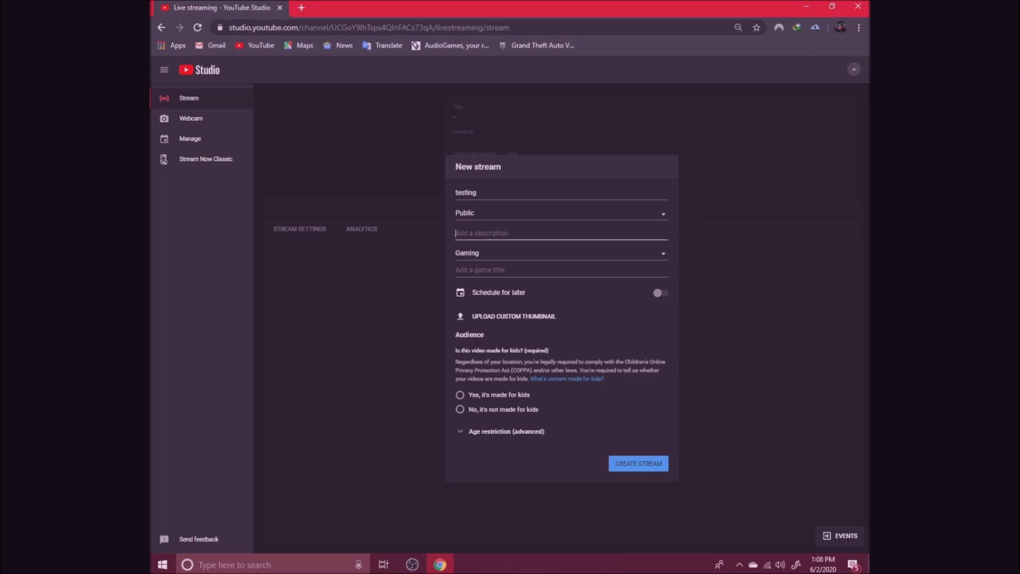
{"action": "type", "text": "testing"}
Set the stream's game title to Grand Theft Auto V, picking the 2013 suggestion
{"action": "key", "text": "Tab"}
{"action": "key", "text": "Tab"}
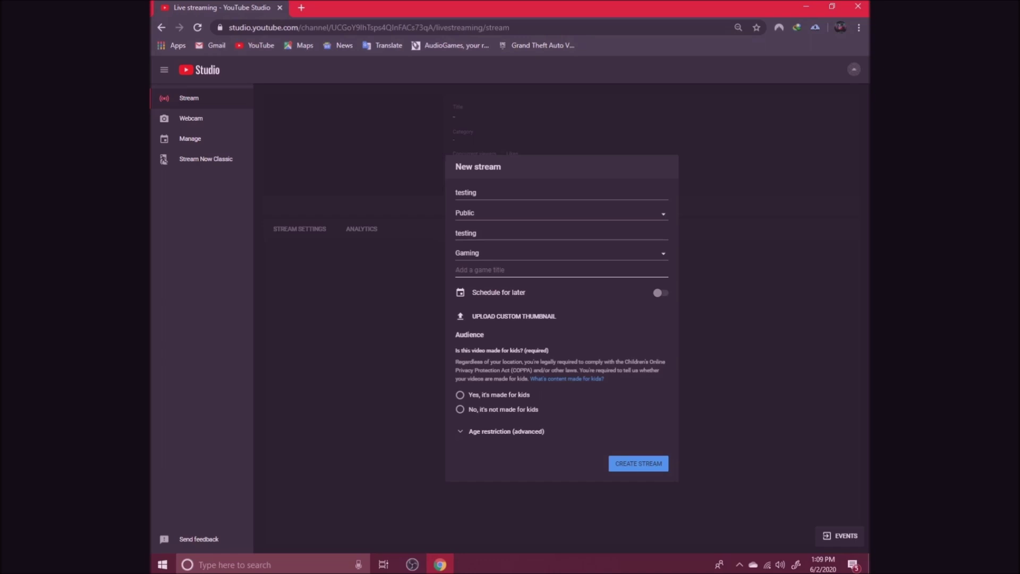
{"action": "type", "text": "grand"}
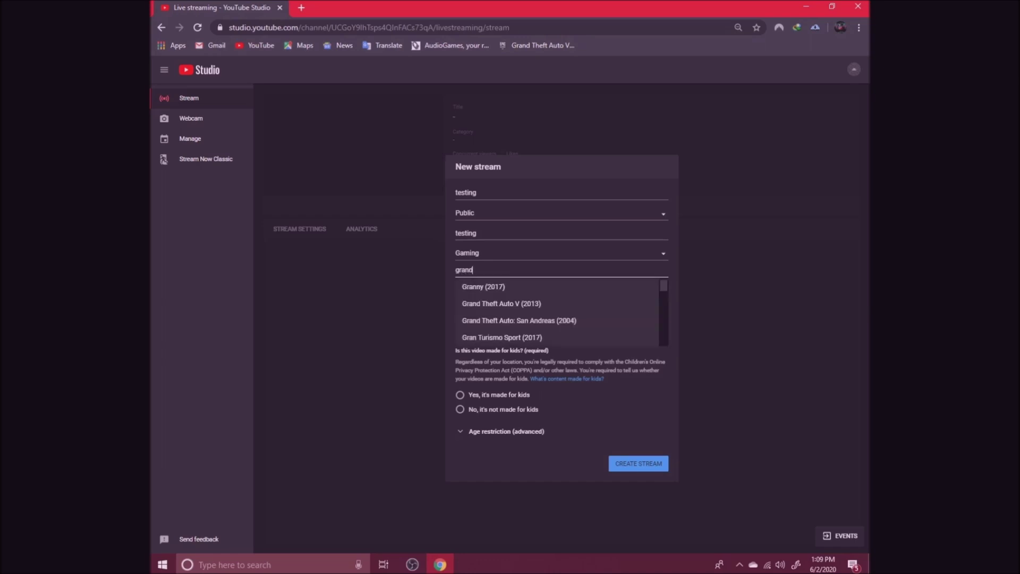
{"action": "type", "text": " theft"}
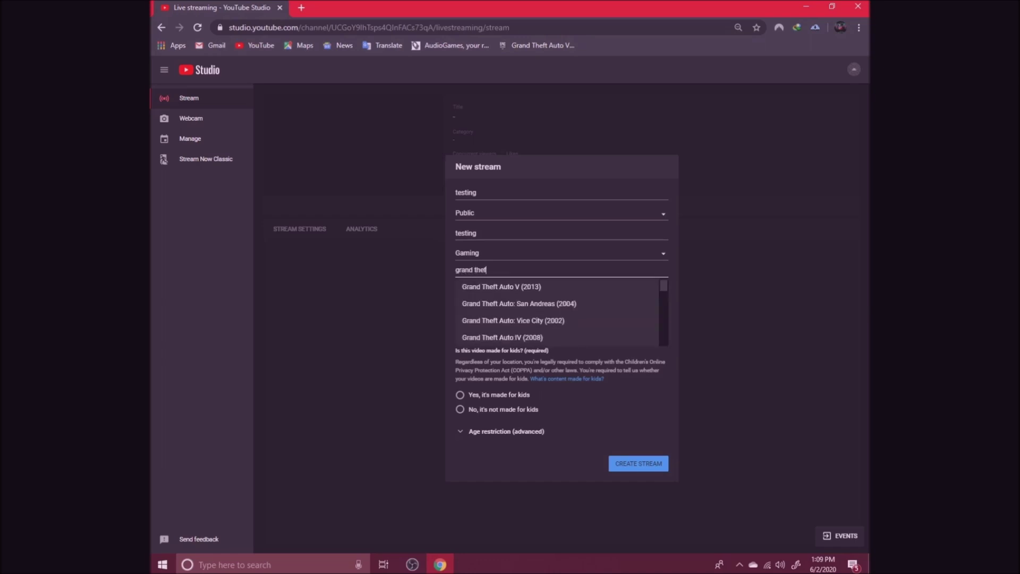
{"action": "type", "text": " auto v"}
{"action": "key", "text": "Down"}
{"action": "key", "text": "Down"}
{"action": "key", "text": "Up"}
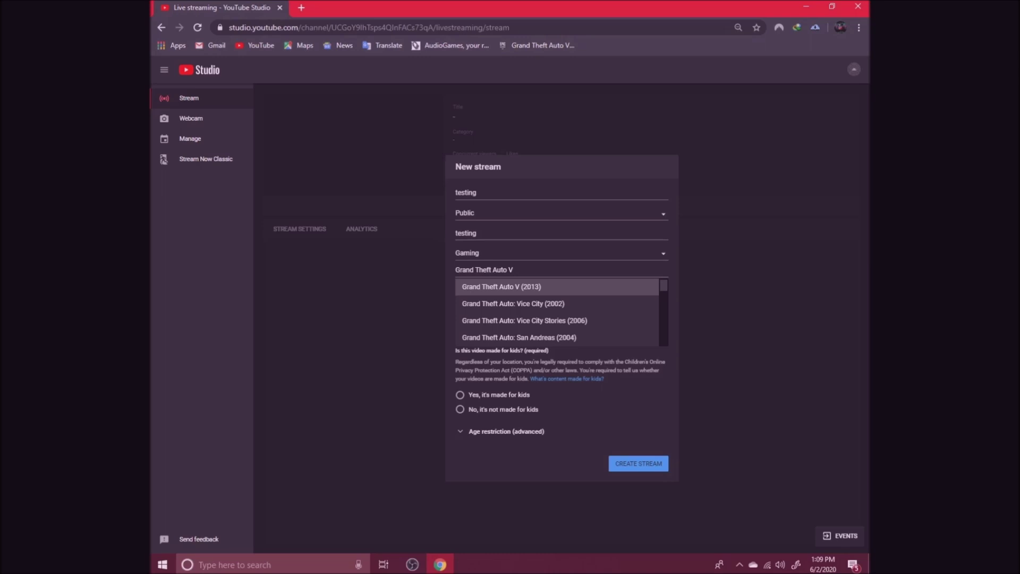
Mark the stream's audience as "No, it's not made for kids"
{"action": "key", "text": "Tab"}
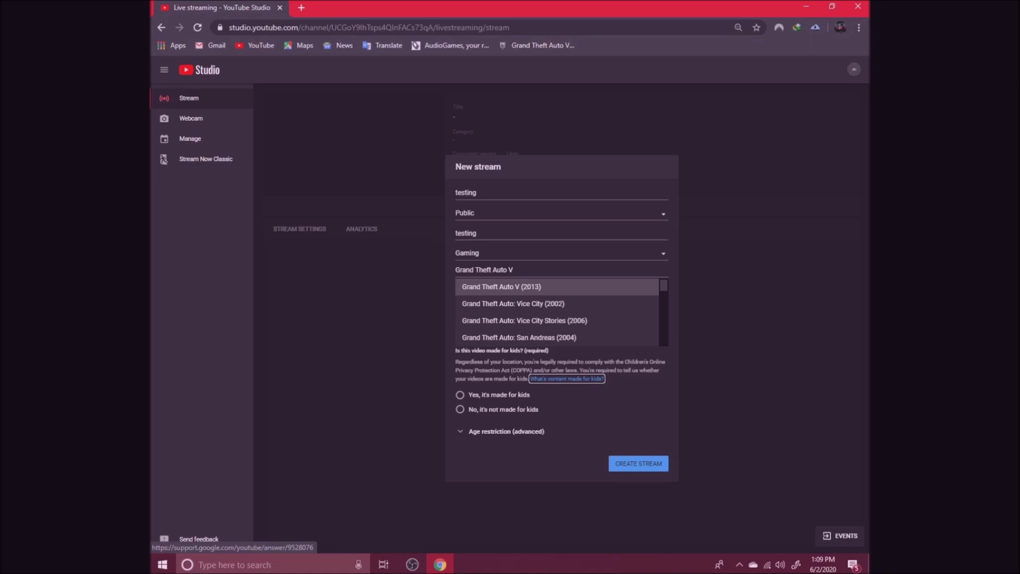
{"action": "key", "text": "Tab"}
{"action": "key", "text": "Down"}
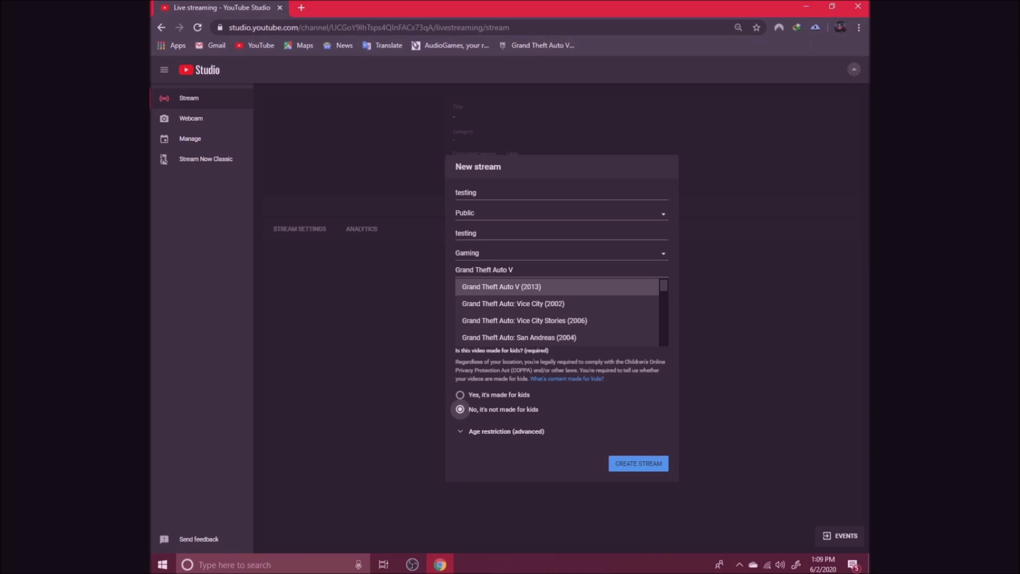
Create the stream, leaving the advanced age restriction options collapsed
{"action": "key", "text": "Tab"}
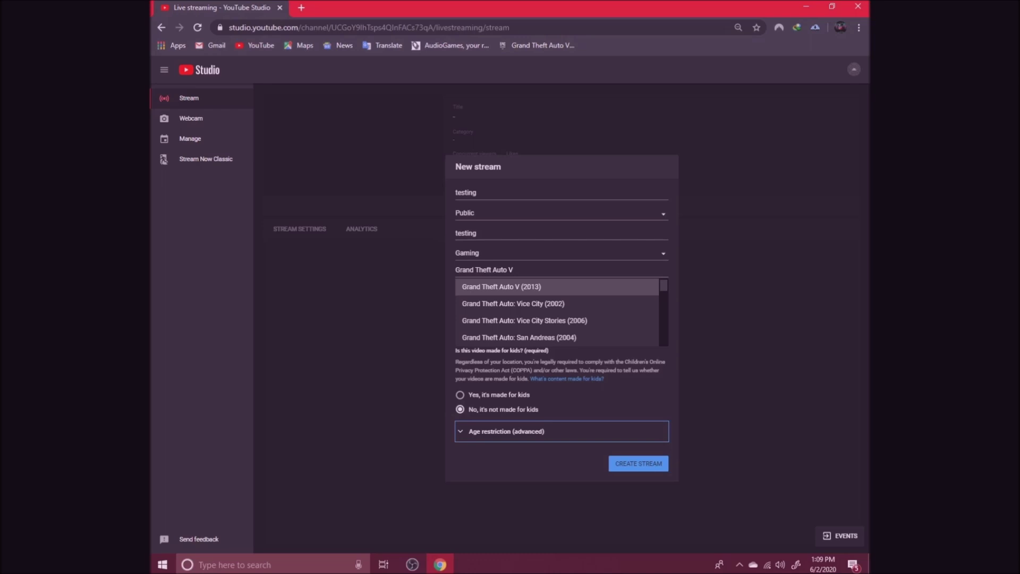
{"action": "key", "text": "shift+Tab"}
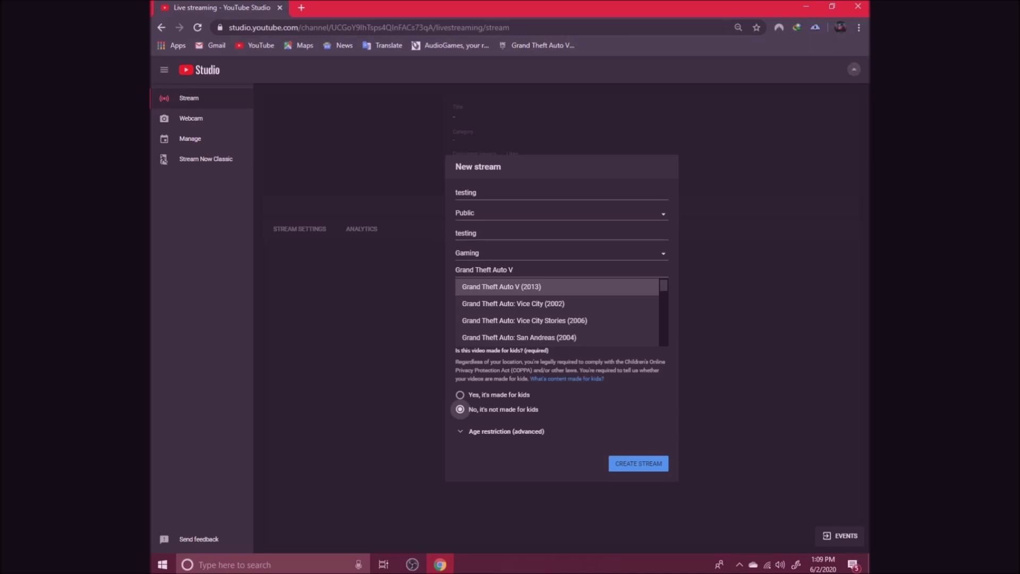
{"action": "key", "text": "Tab"}
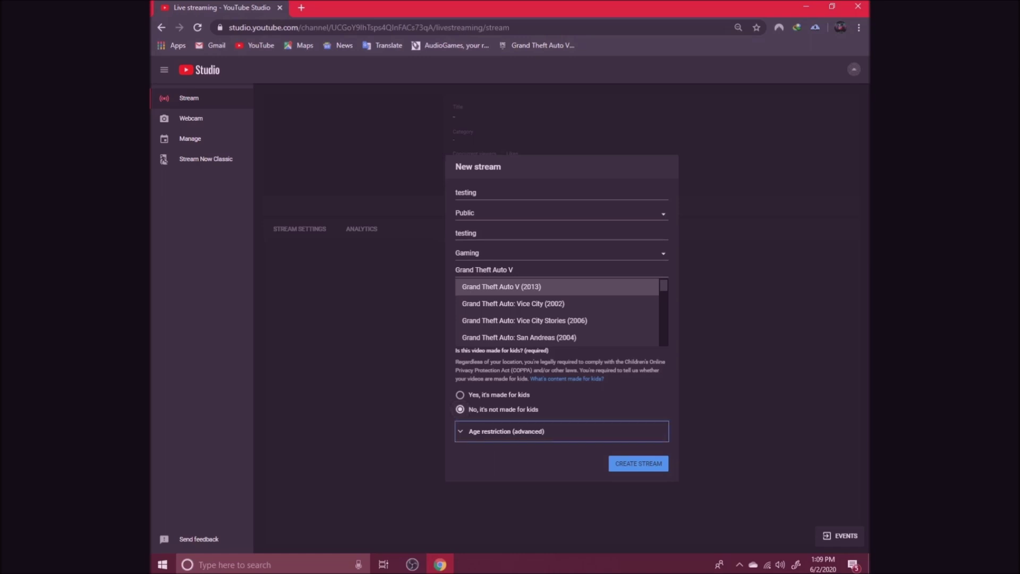
{"action": "key", "text": "Tab"}
{"action": "key", "text": "shift+Tab"}
{"action": "key", "text": "shift+Tab"}
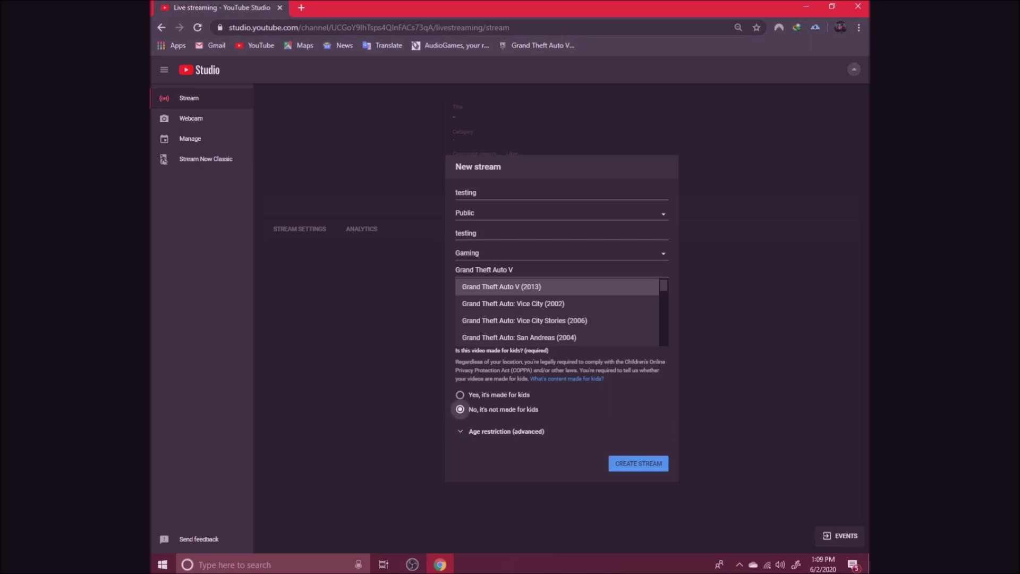
{"action": "key", "text": "Tab"}
{"action": "key", "text": "Tab"}
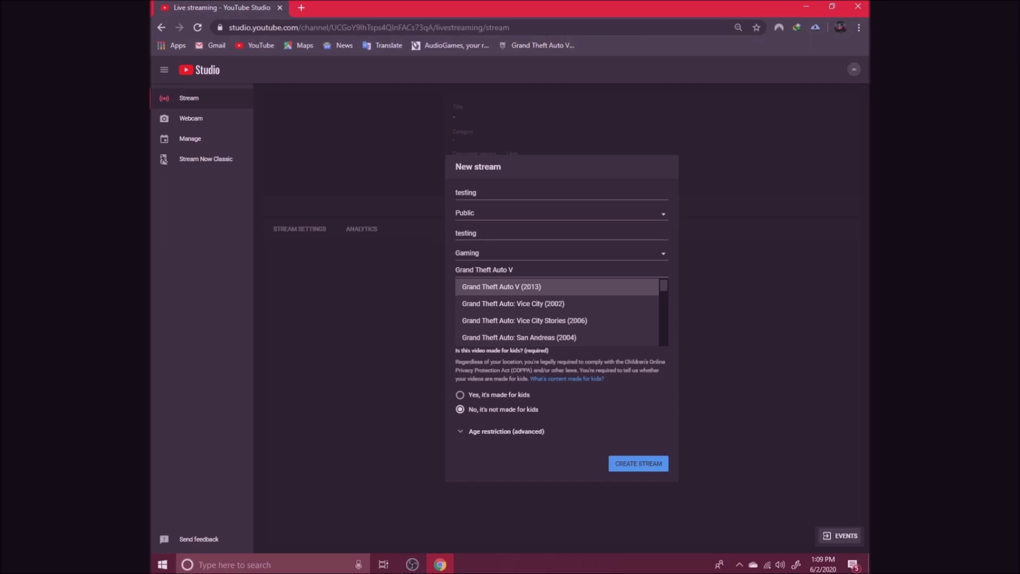
{"action": "key", "text": "Return"}
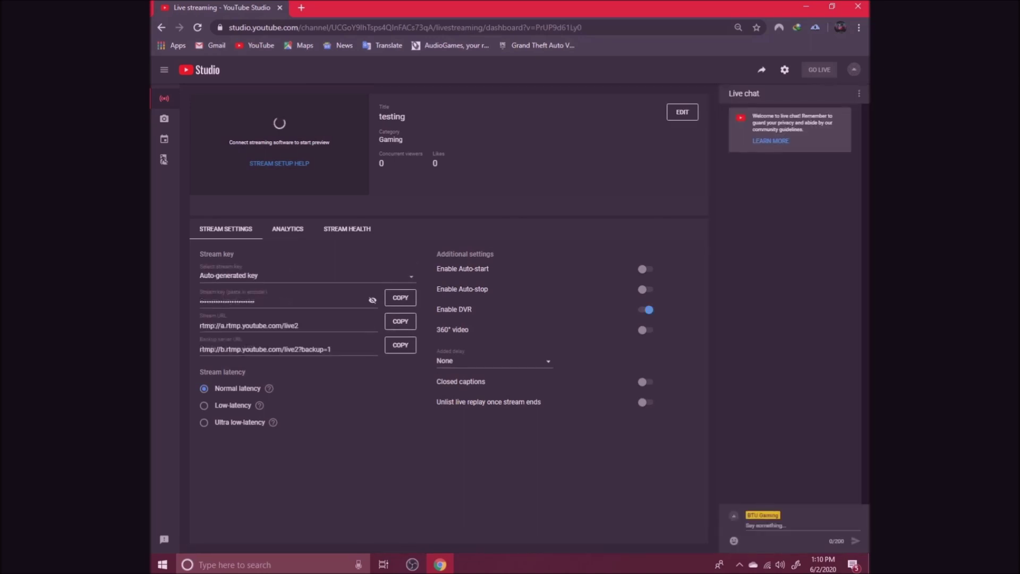
{"action": "key", "text": "super+d"}
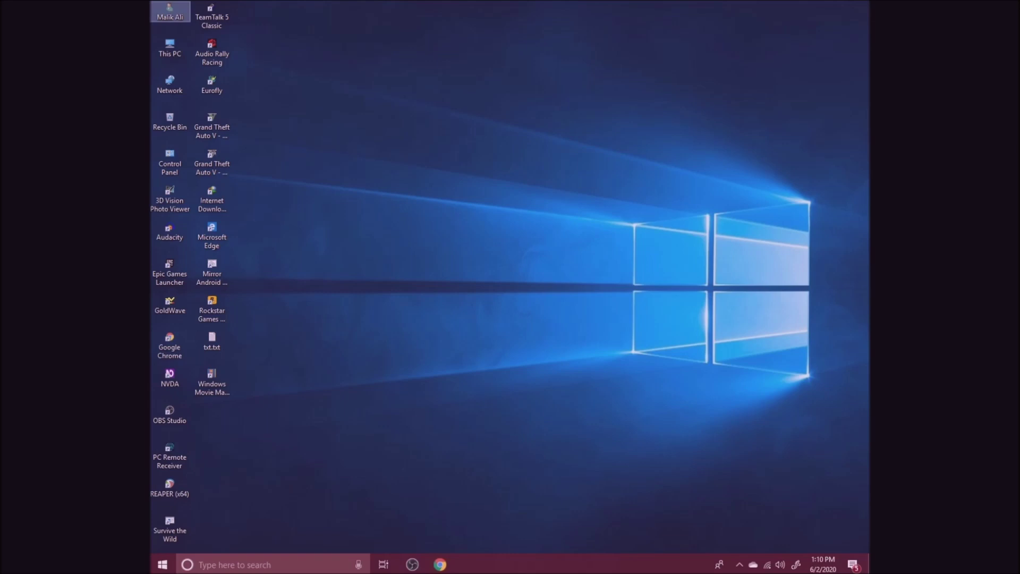
{"action": "key", "text": "alt+Tab"}
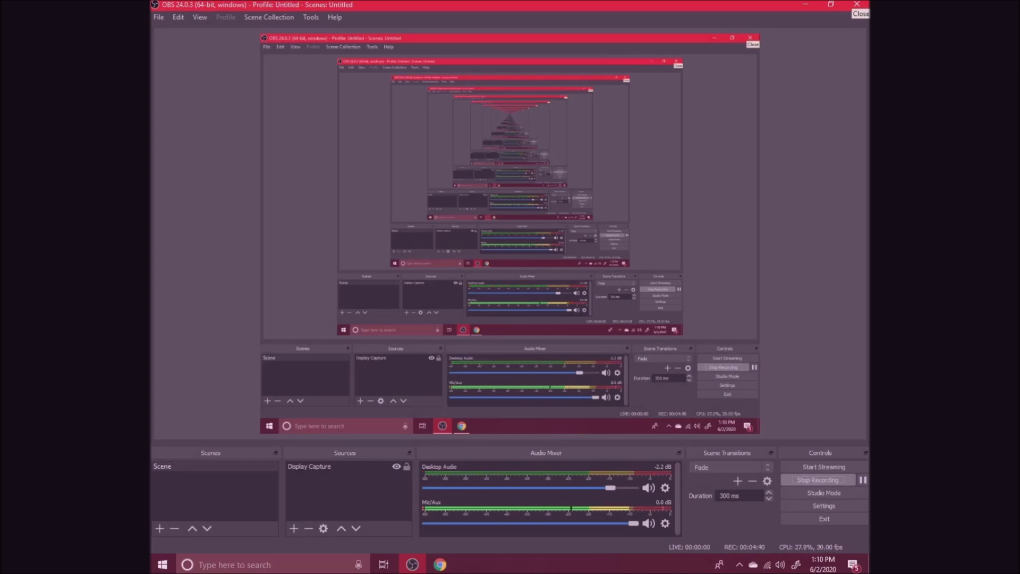
{"action": "key", "text": "alt+Tab"}
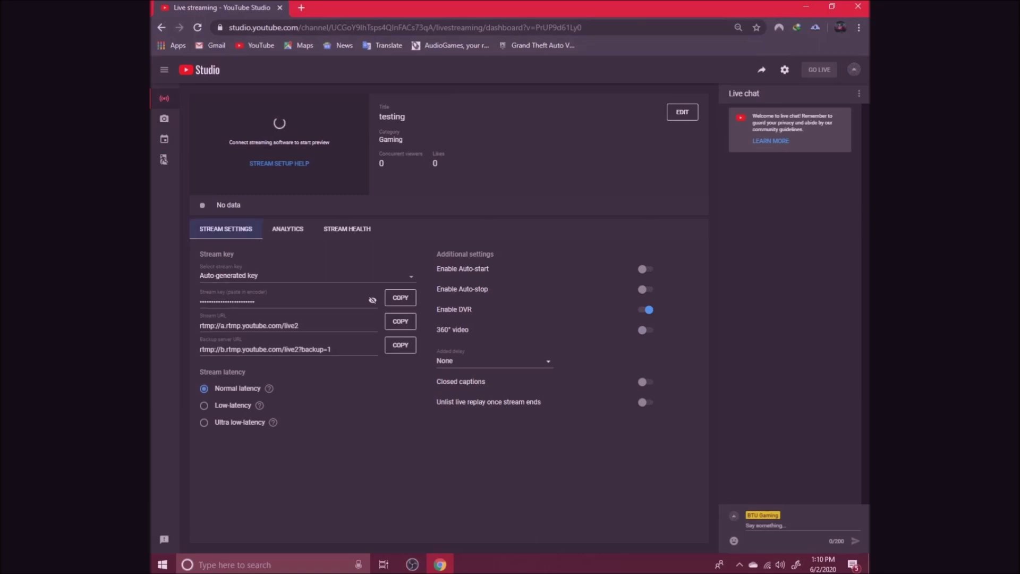
Copy the auto-generated stream key from the stream settings and switch to OBS
{"action": "left_click", "coordinate": [305, 275]}
{"action": "left_click", "coordinate": [281, 301]}
{"action": "key", "text": "alt+Tab"}
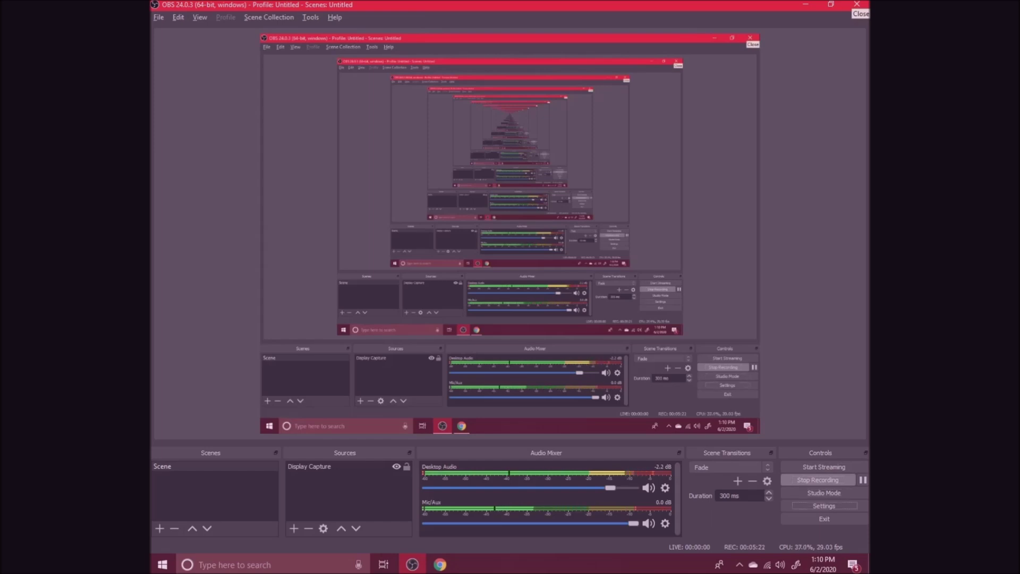
Replace the stream key in the OBS Stream settings with the copied key, then apply and close the settings
{"action": "key", "text": "space"}
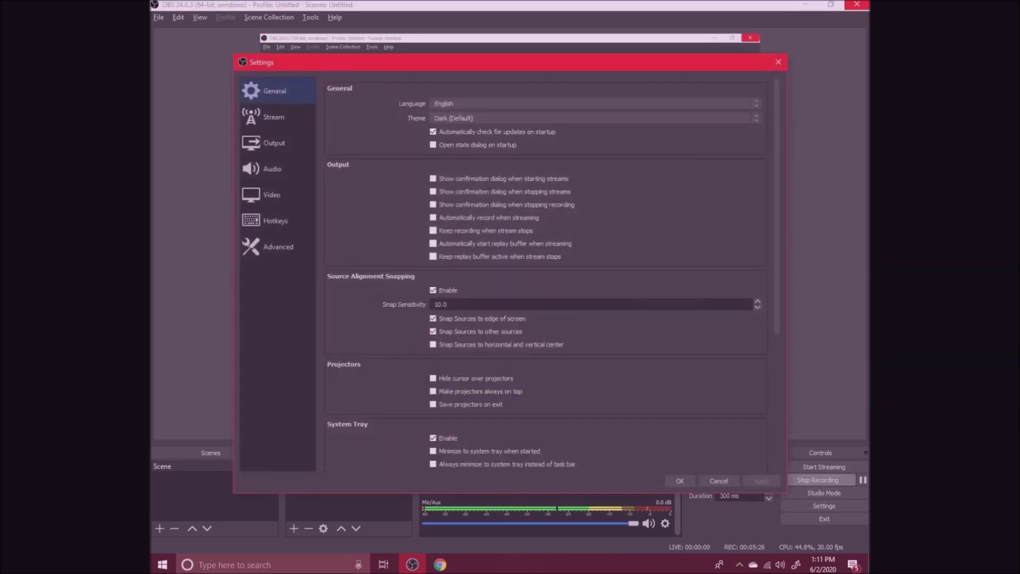
{"action": "left_click", "coordinate": [273, 117]}
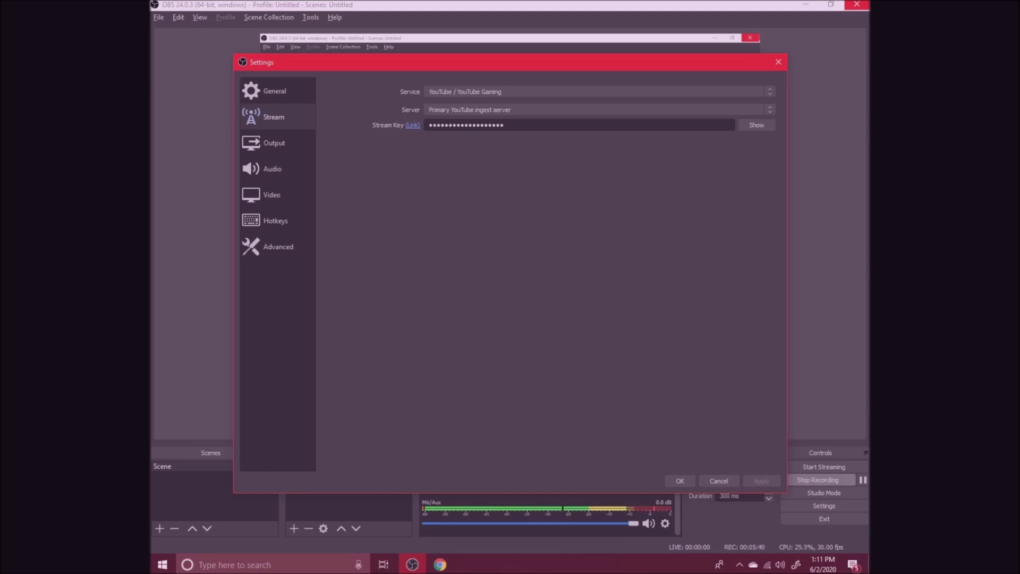
{"action": "double_click", "coordinate": [466, 124]}
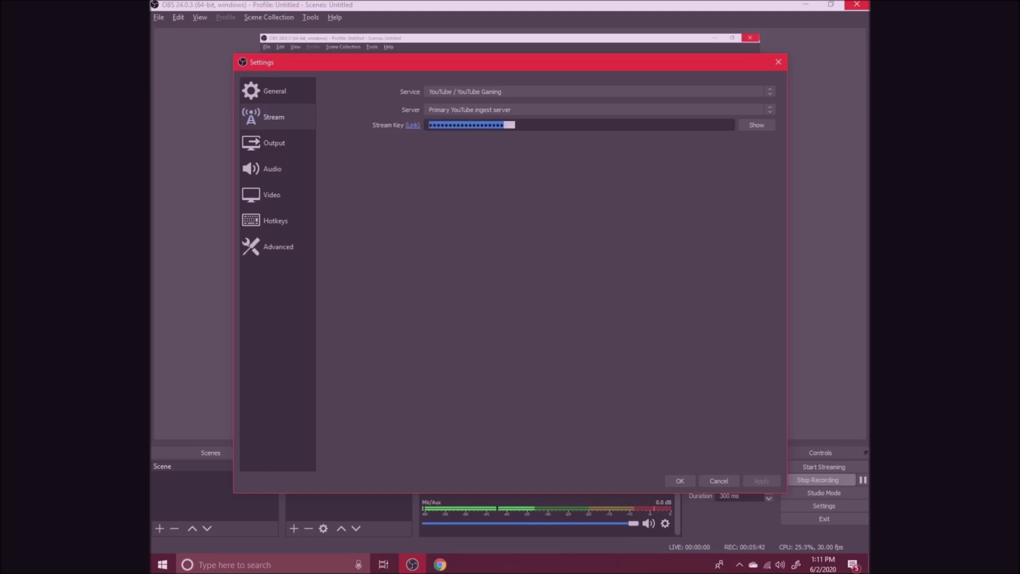
{"action": "key", "text": "BackSpace"}
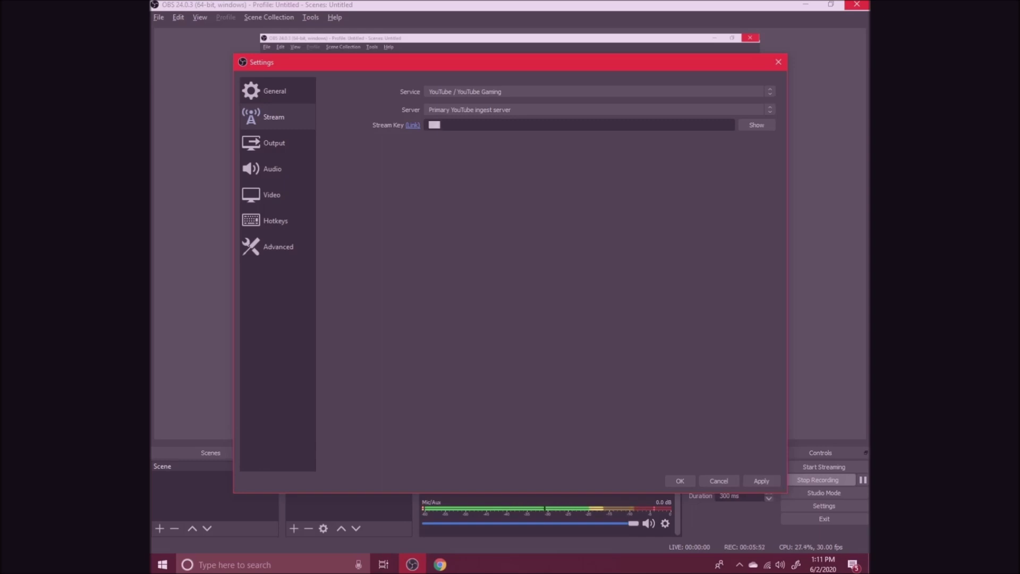
{"action": "key", "text": "ctrl+v"}
{"action": "key", "text": "ctrl+a"}
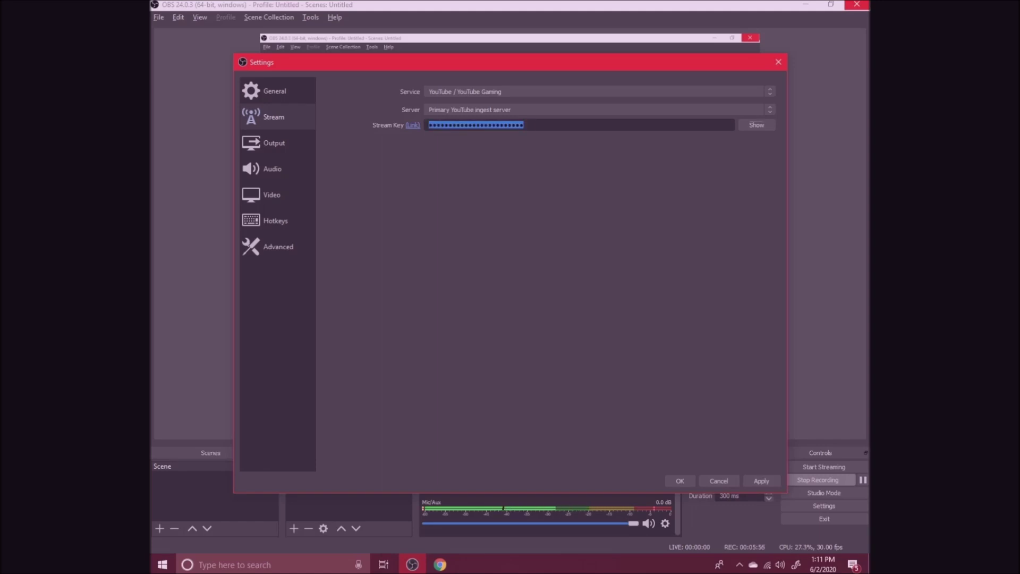
{"action": "key", "text": "alt+a"}
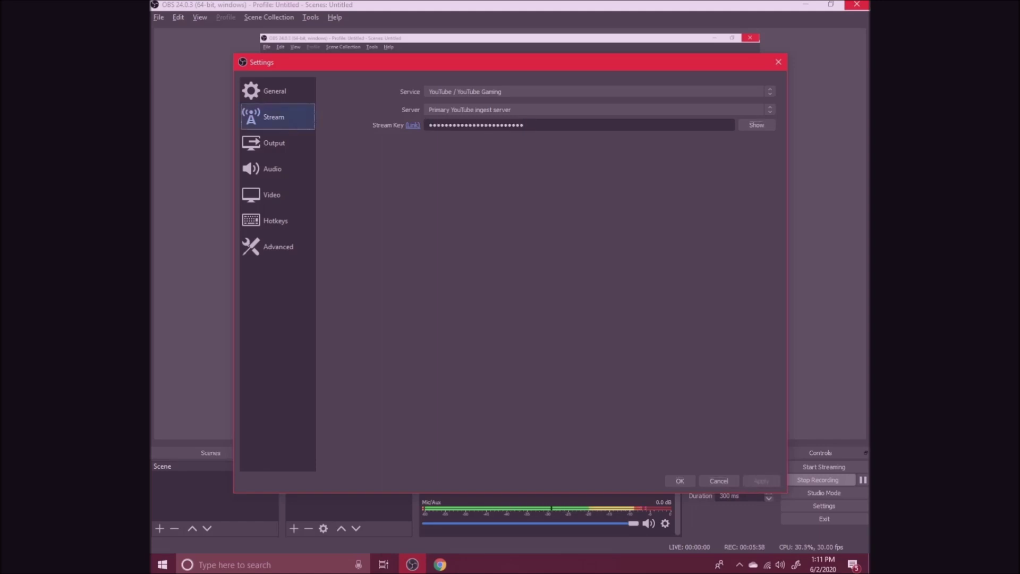
{"action": "key", "text": "Return"}
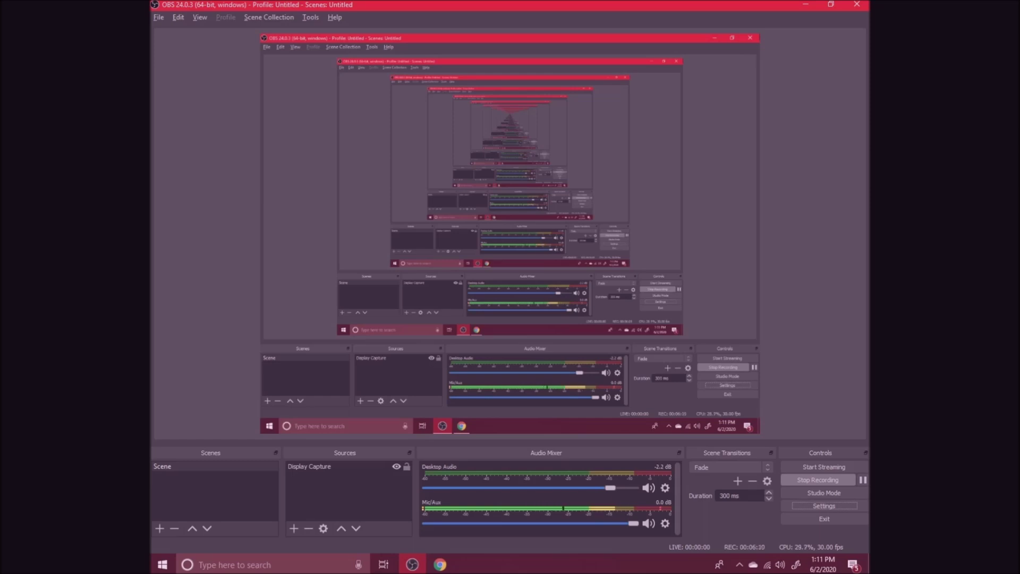
Start streaming from OBS to the YouTube live stream
{"action": "key", "text": "shift+Tab"}
{"action": "key", "text": "shift+Tab"}
{"action": "key", "text": "shift+Tab"}
{"action": "key", "text": "space"}
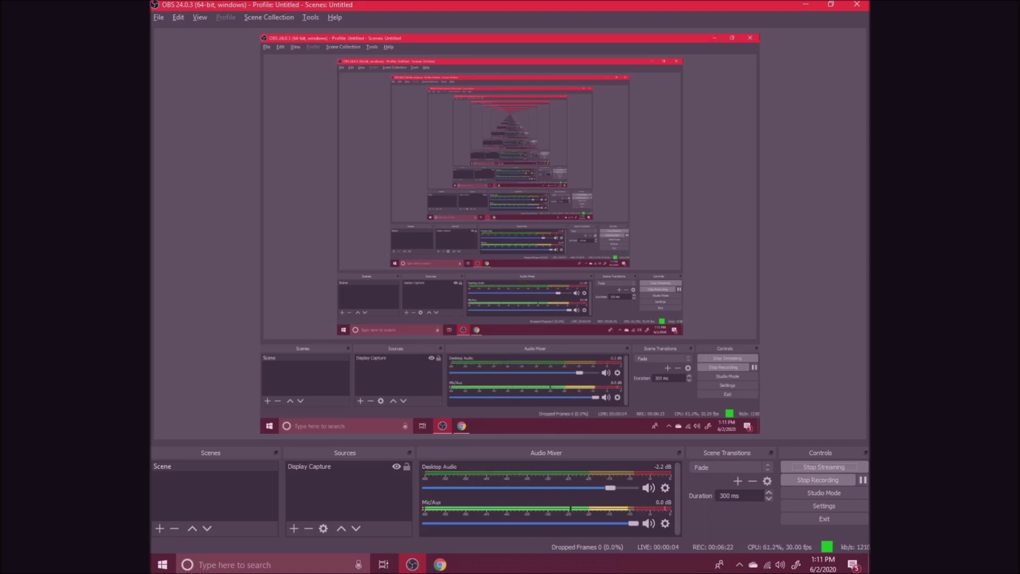
End the "testing" live stream in YouTube Studio and stop streaming in OBS
{"action": "key", "text": "alt+Tab"}
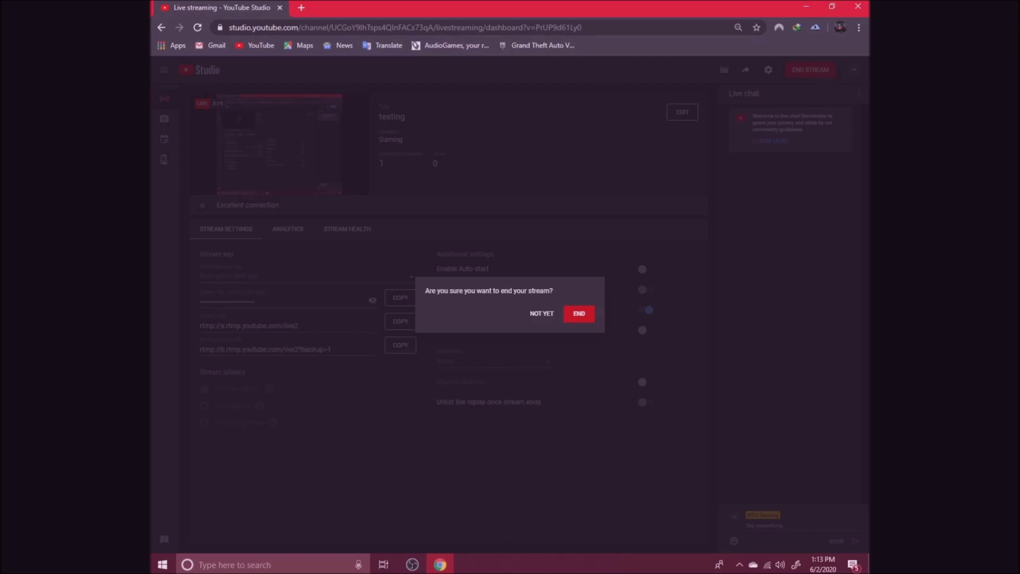
{"action": "key", "text": "alt+Tab"}
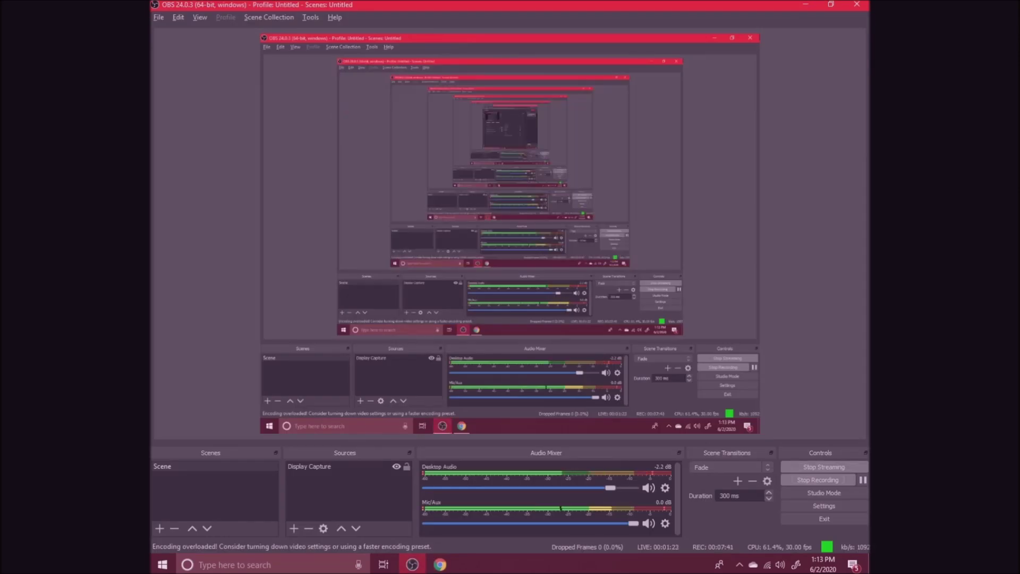
{"action": "key", "text": "super+d"}
{"action": "key", "text": "super+d"}
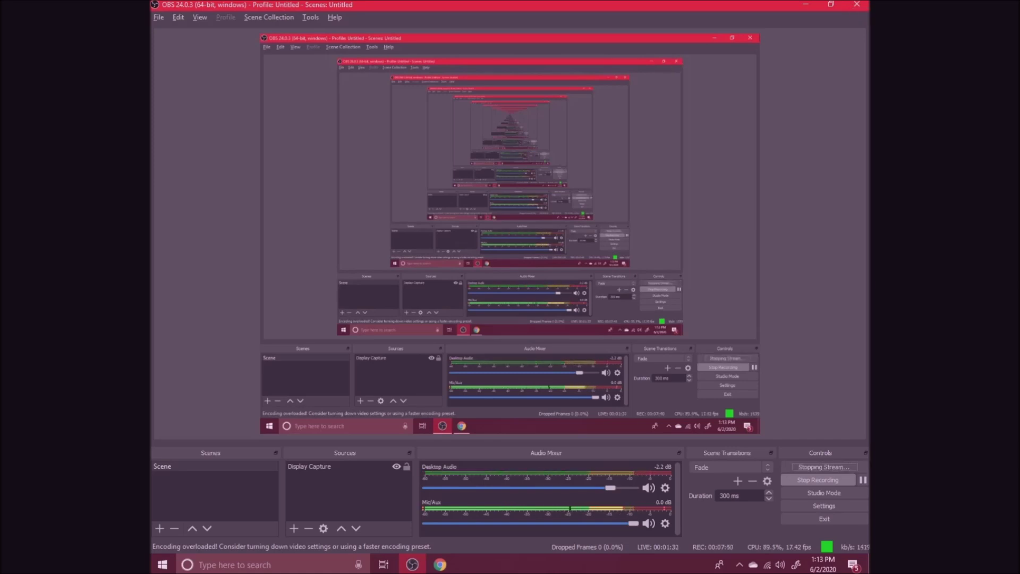
Switch back to YouTube Studio in Chrome and dismiss the Stream Finished summary
{"action": "key", "text": "alt+Tab"}
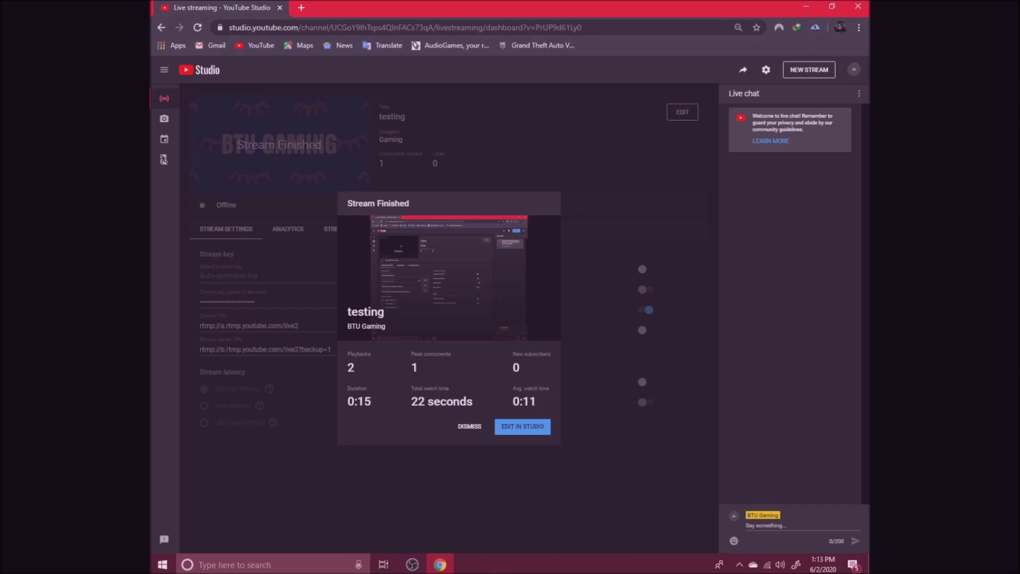
{"action": "key", "text": "Escape"}
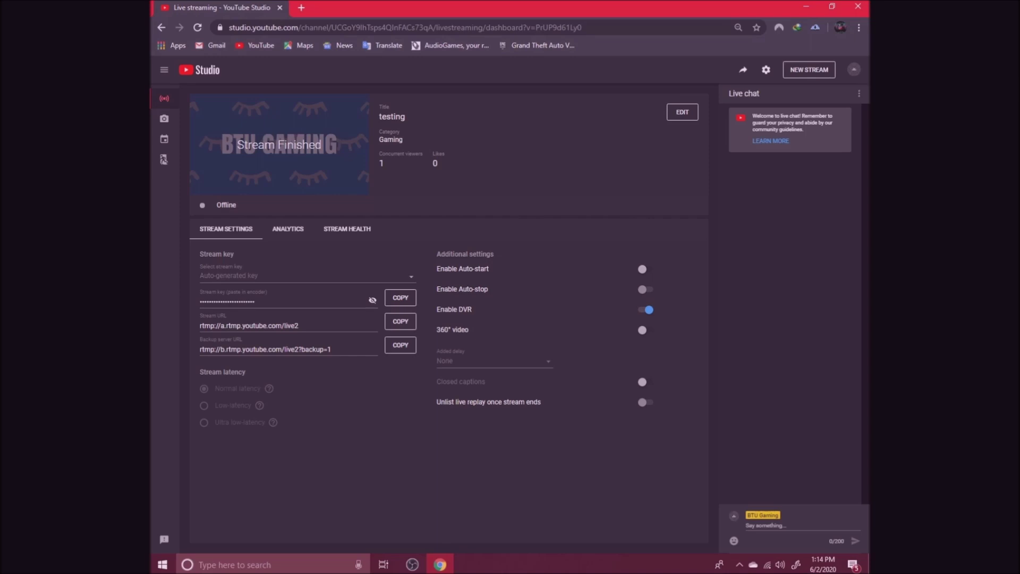
From the desktop, browse the user profile folder to AppData\Roaming, locate the obs-studio folder, and close File Explorer
{"action": "key", "text": "super+d"}
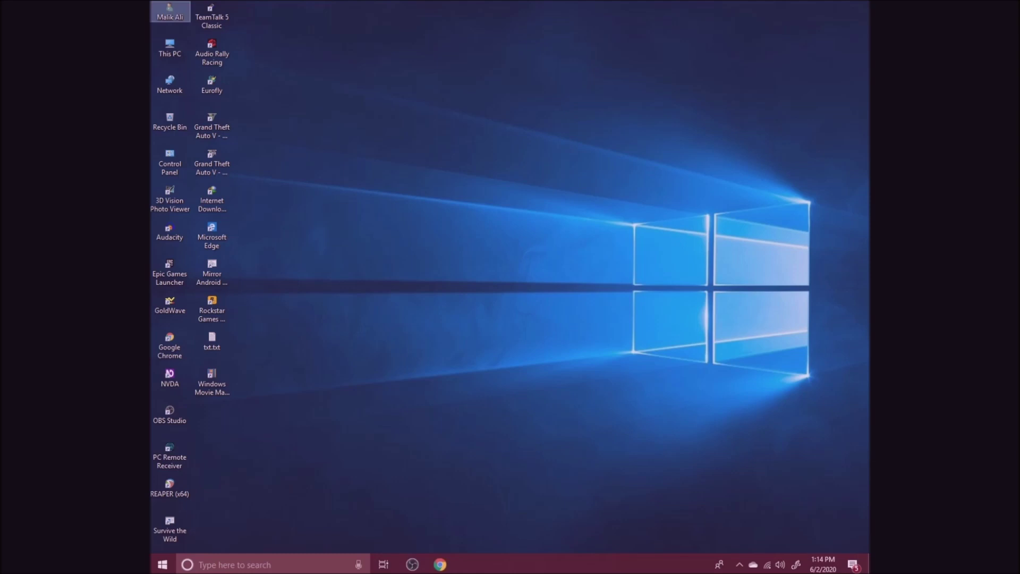
{"action": "key", "text": "Return"}
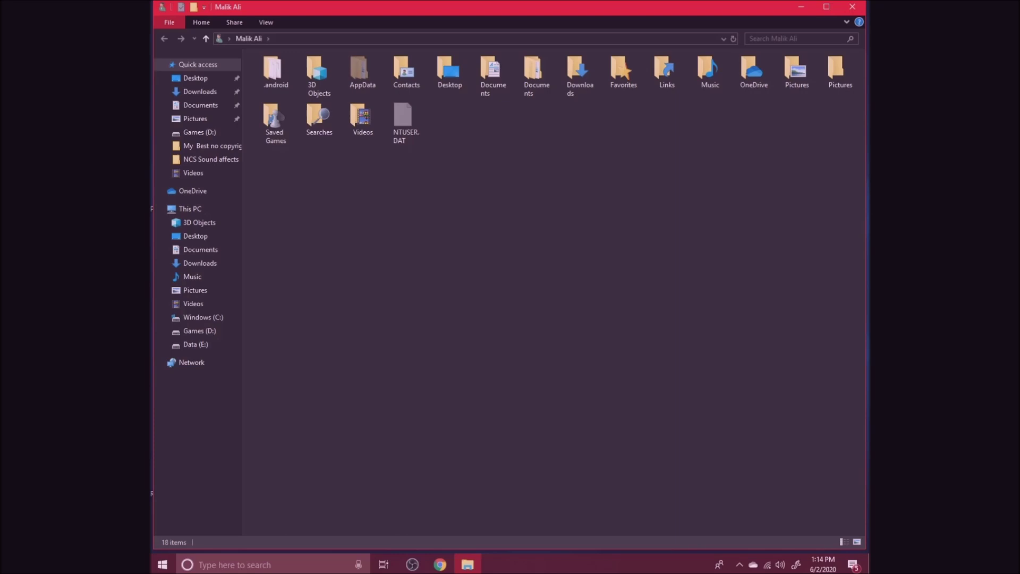
{"action": "left_click", "coordinate": [359, 69]}
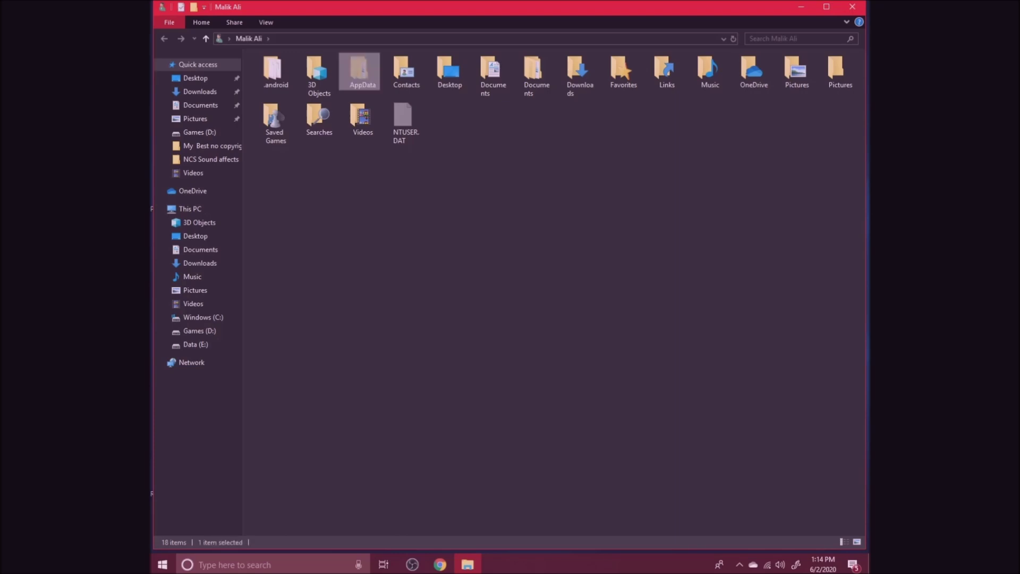
{"action": "key", "text": "Return"}
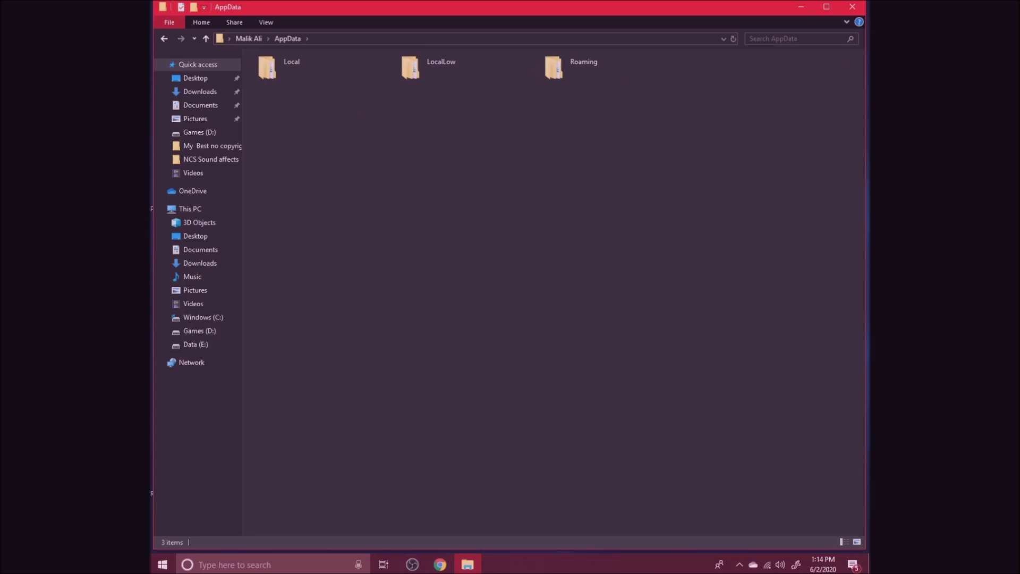
{"action": "key", "text": "r"}
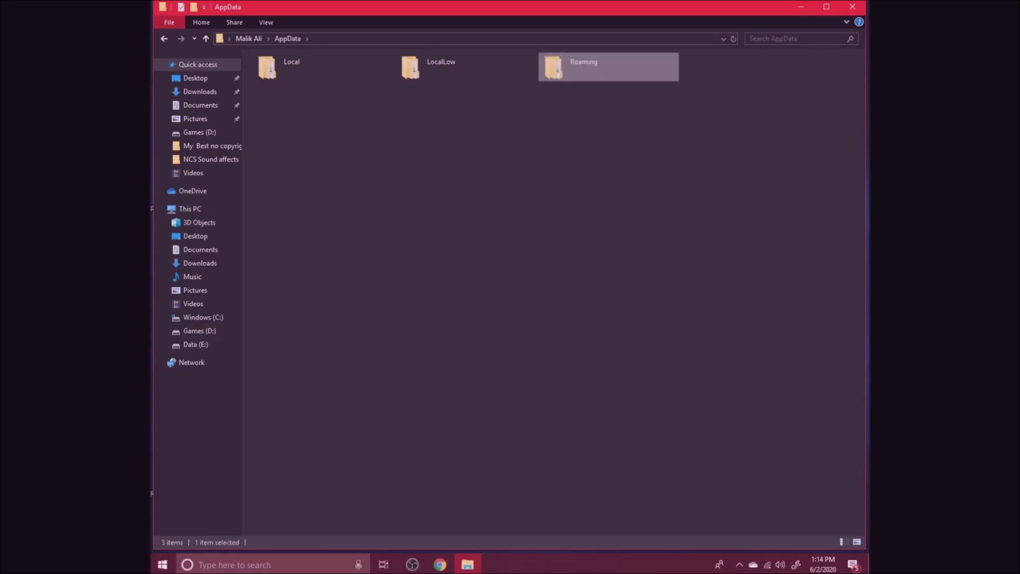
{"action": "key", "text": "Return"}
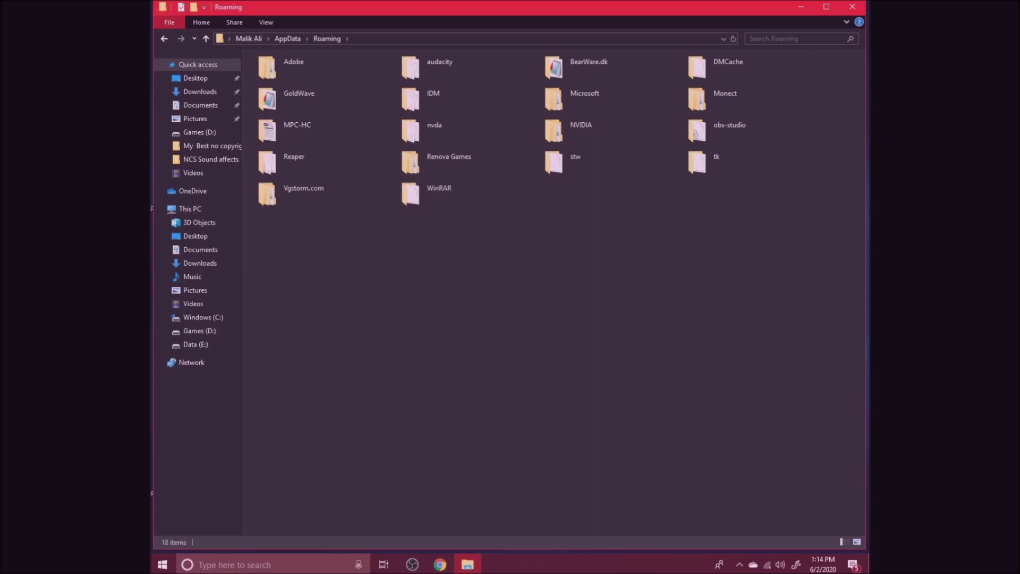
{"action": "key", "text": "o"}
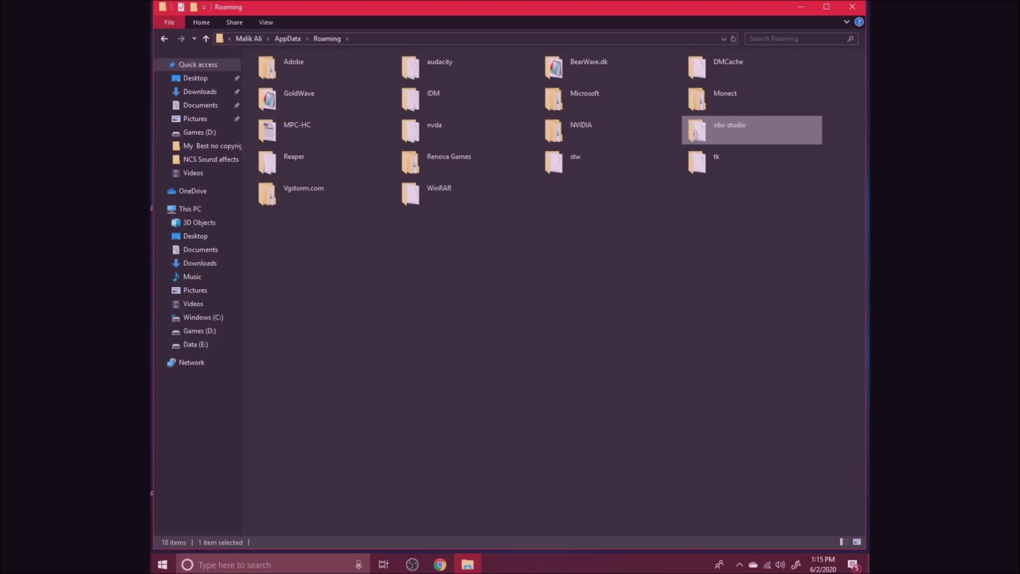
{"action": "key", "text": "alt+F4"}
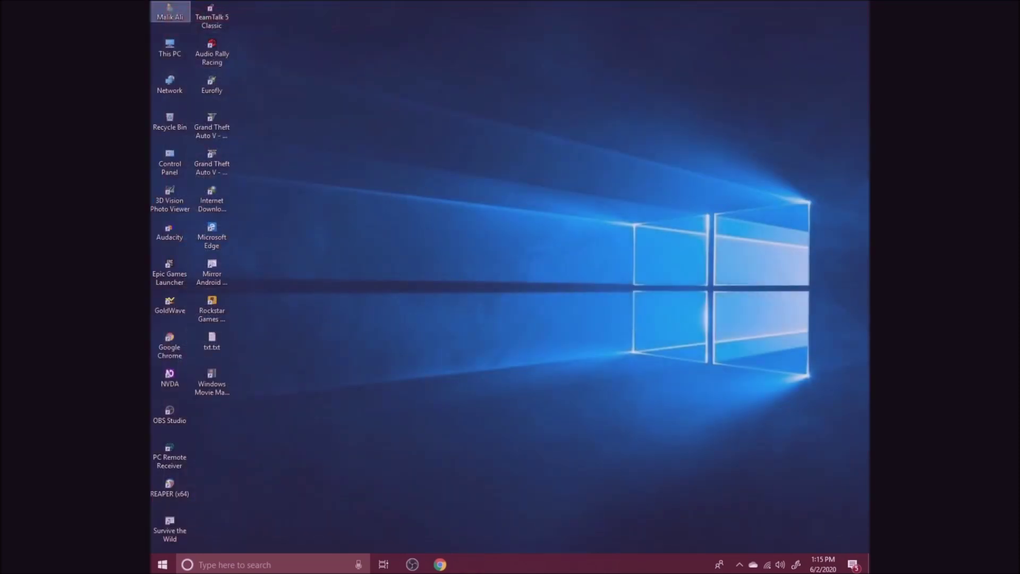
Close the Chrome window with YouTube Studio and switch back to OBS
{"action": "key", "text": "alt+Tab"}
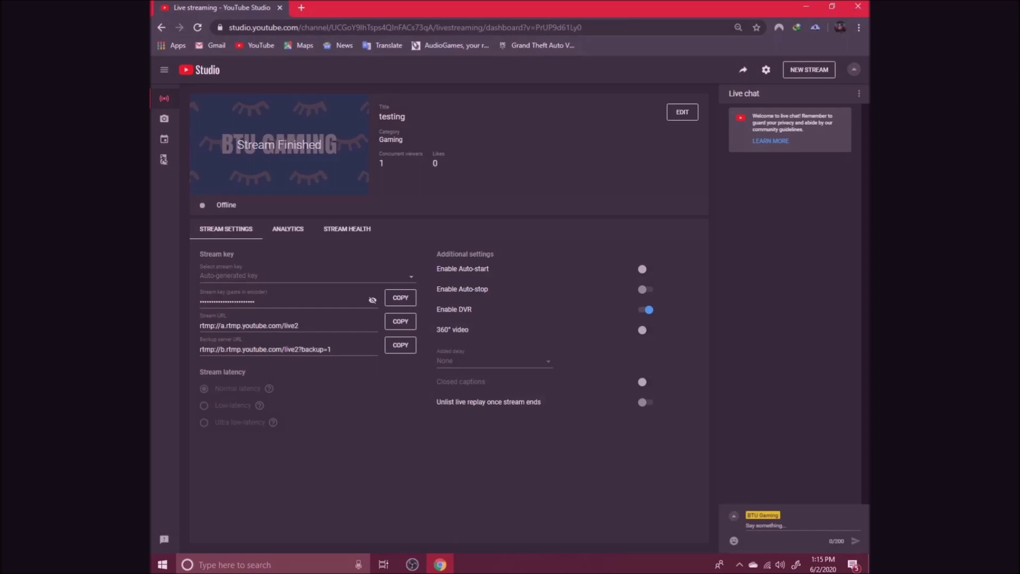
{"action": "key", "text": "alt+F4"}
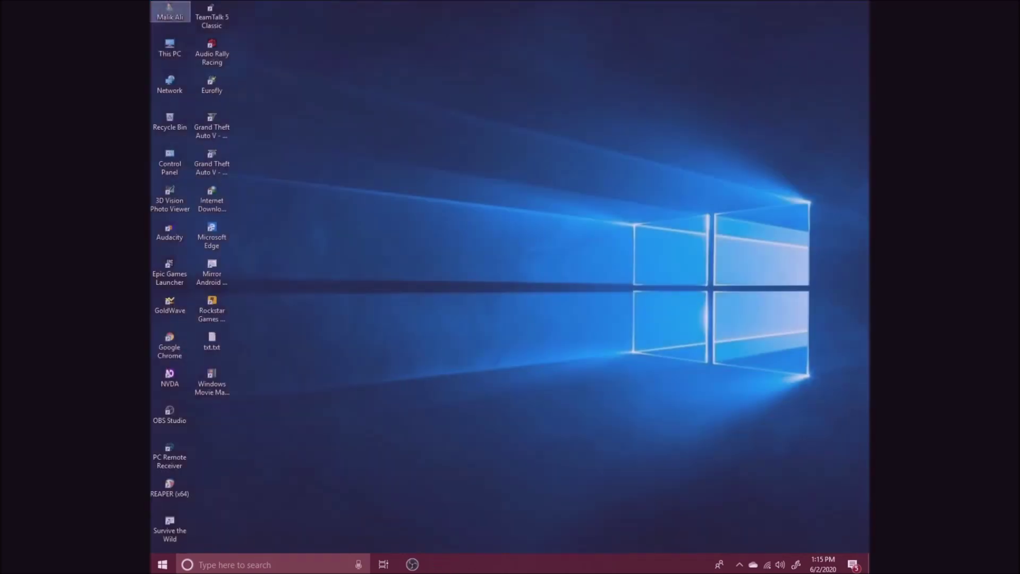
{"action": "key", "text": "alt+Tab"}
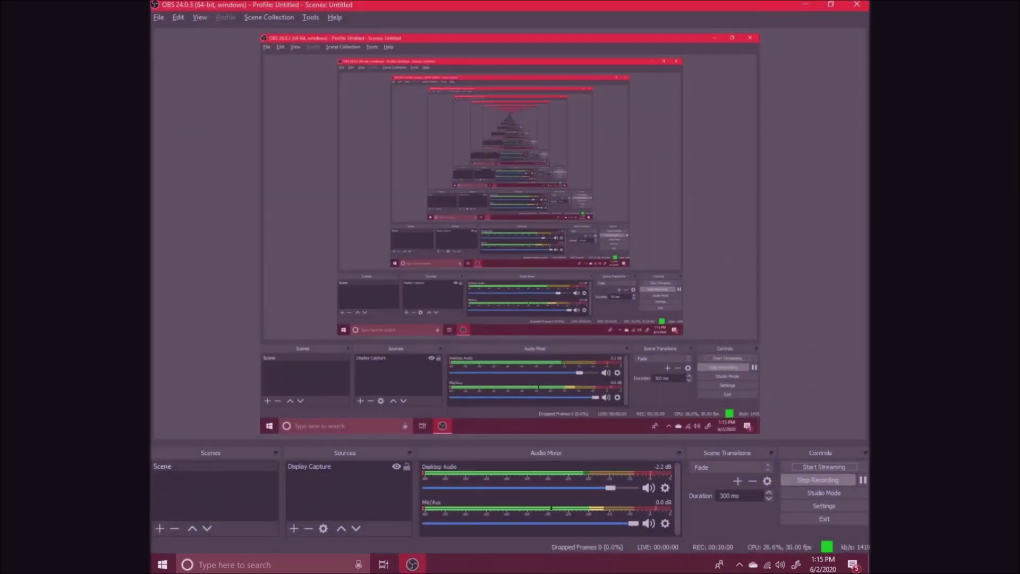